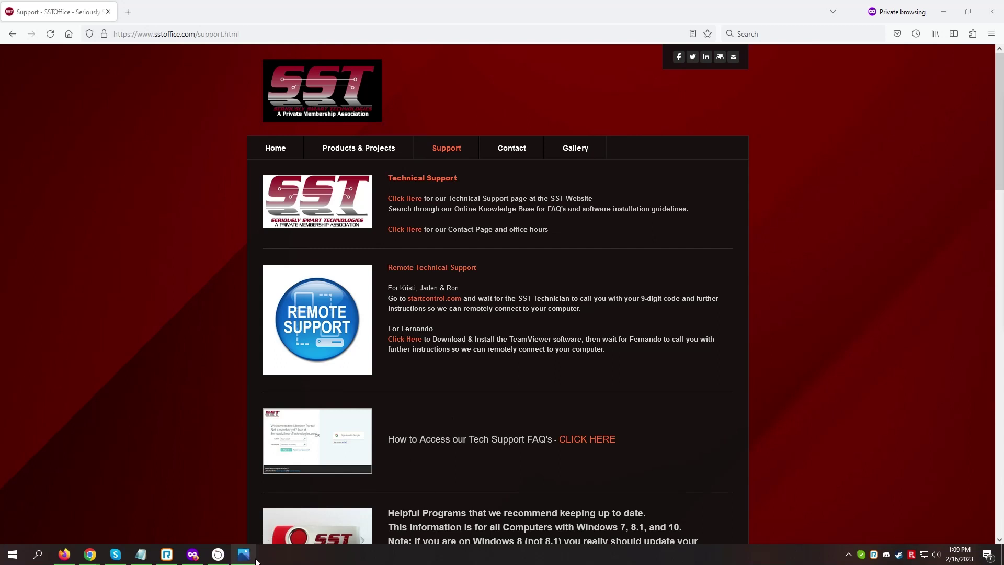
- View the Recognition and Loading screenshot, then hide the screenshot viewer
mouse_move(255, 557)
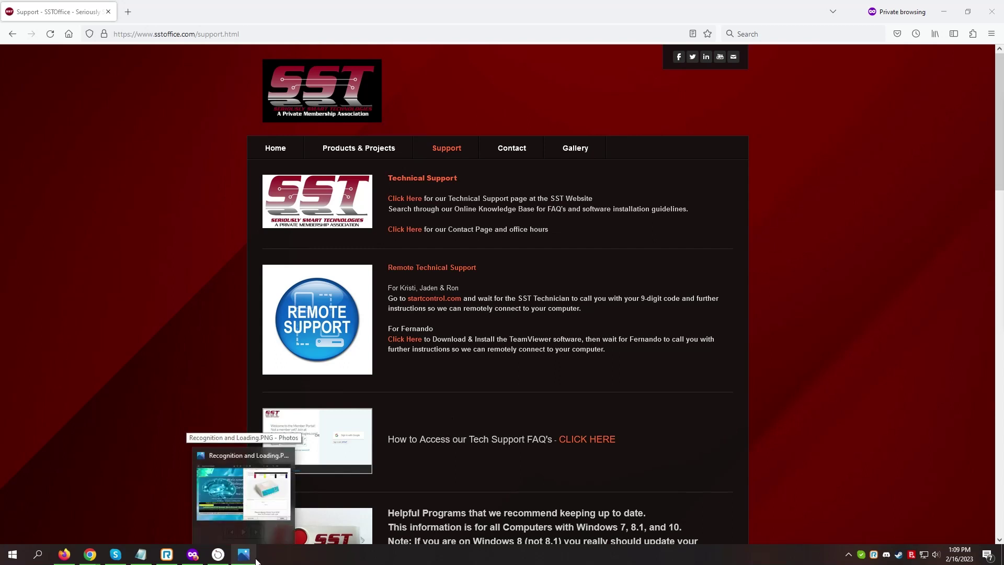
left_click(255, 558)
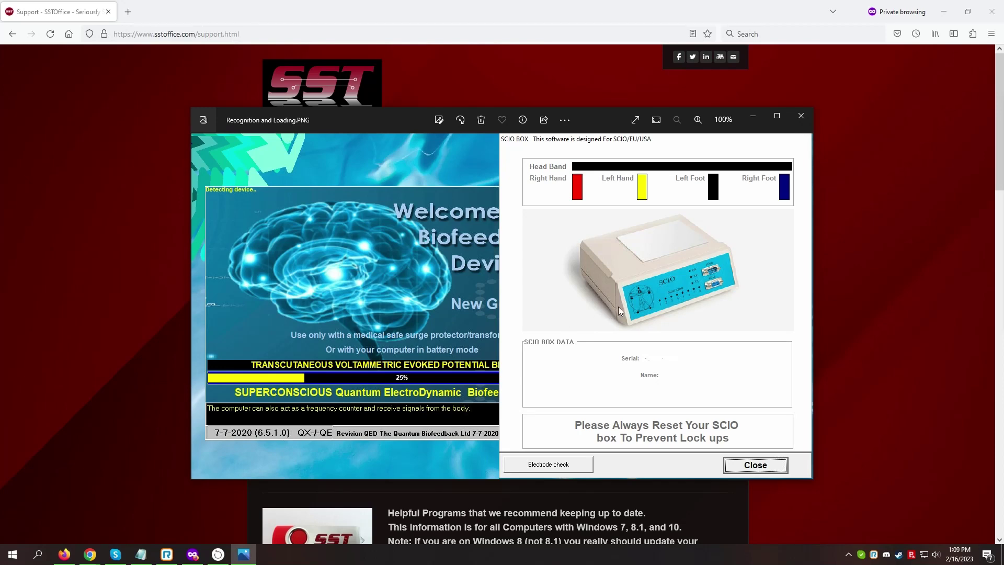
left_click(754, 122)
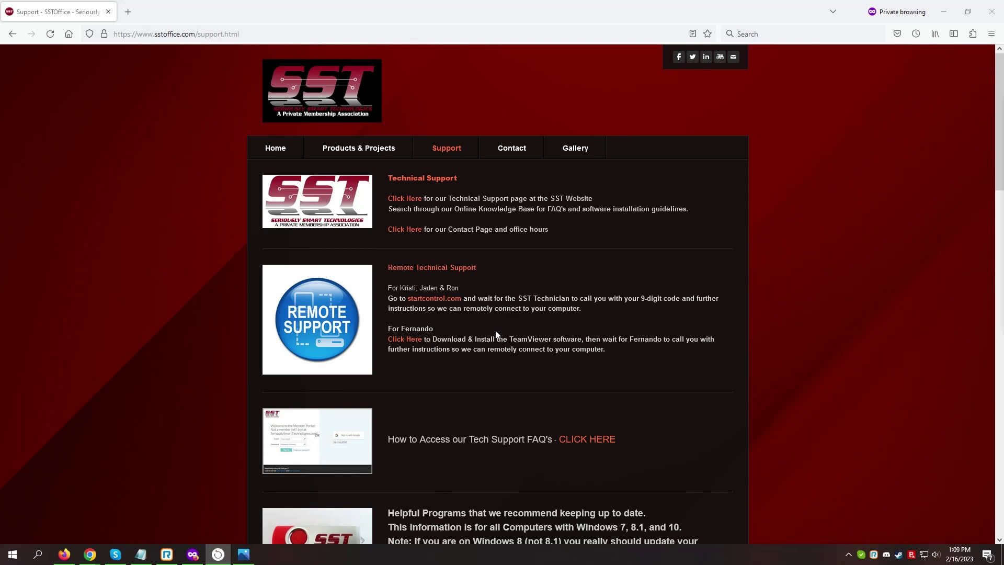
- Search the Start menu for 'device manager' and launch Device Manager
left_click(18, 556)
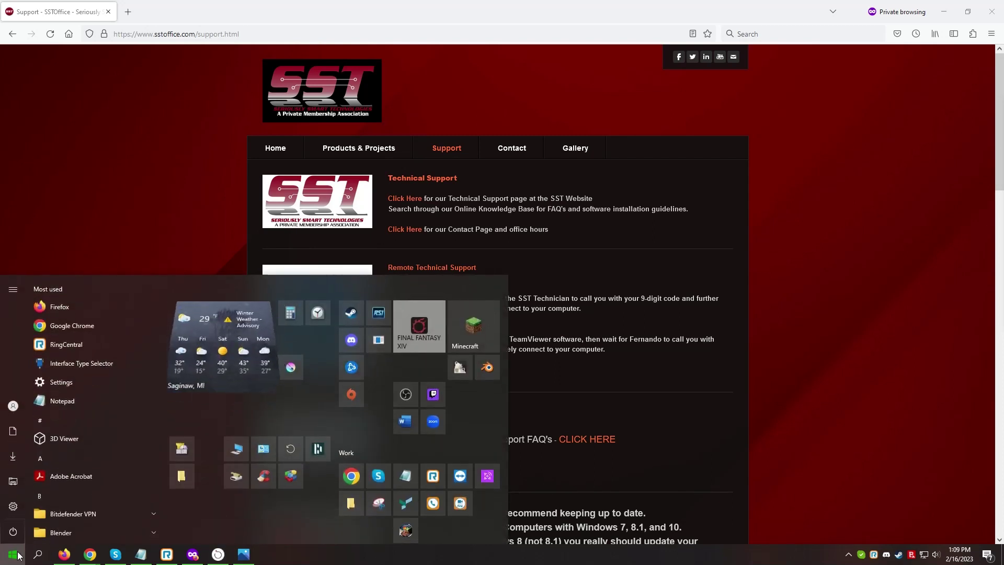
type("device")
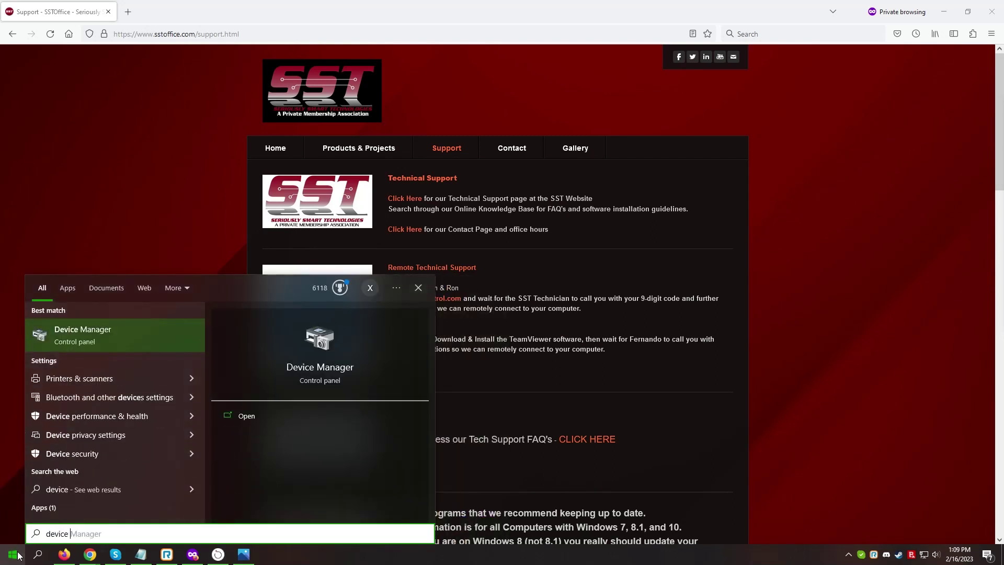
type(" manager")
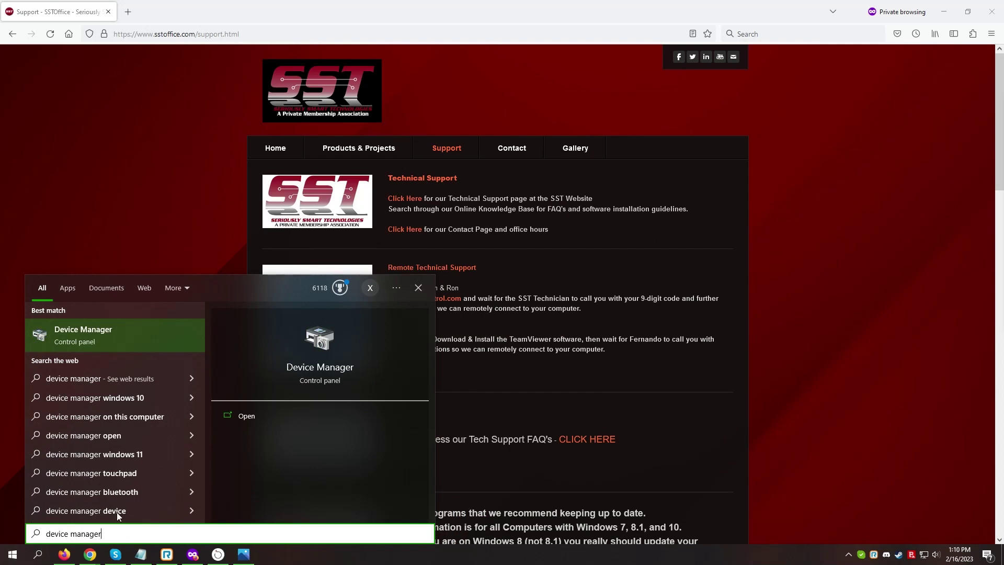
left_click(103, 336)
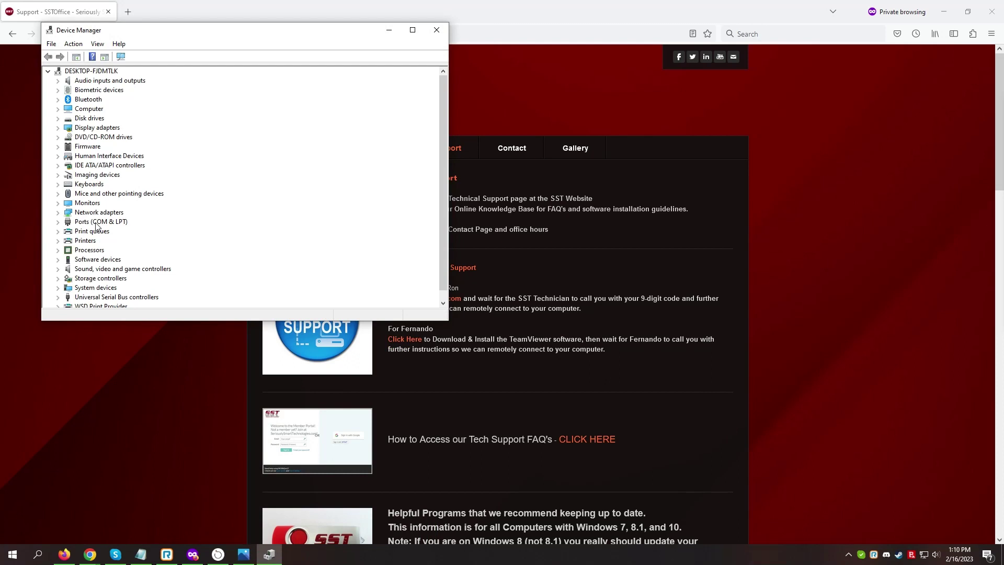
- Expand Ports (COM & LPT) and open the properties of USB Serial Port (COM3)
left_click(58, 222)
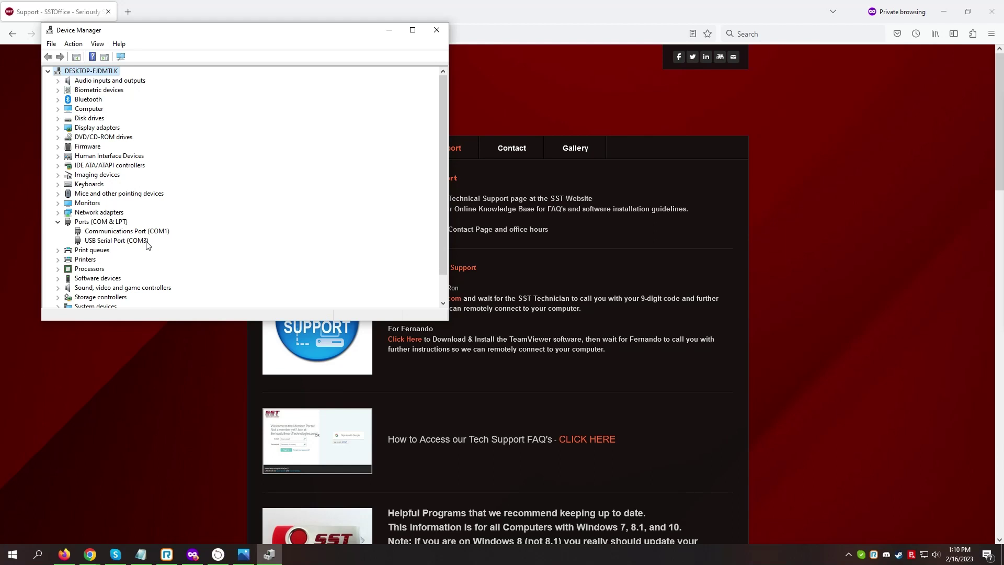
double_click(113, 242)
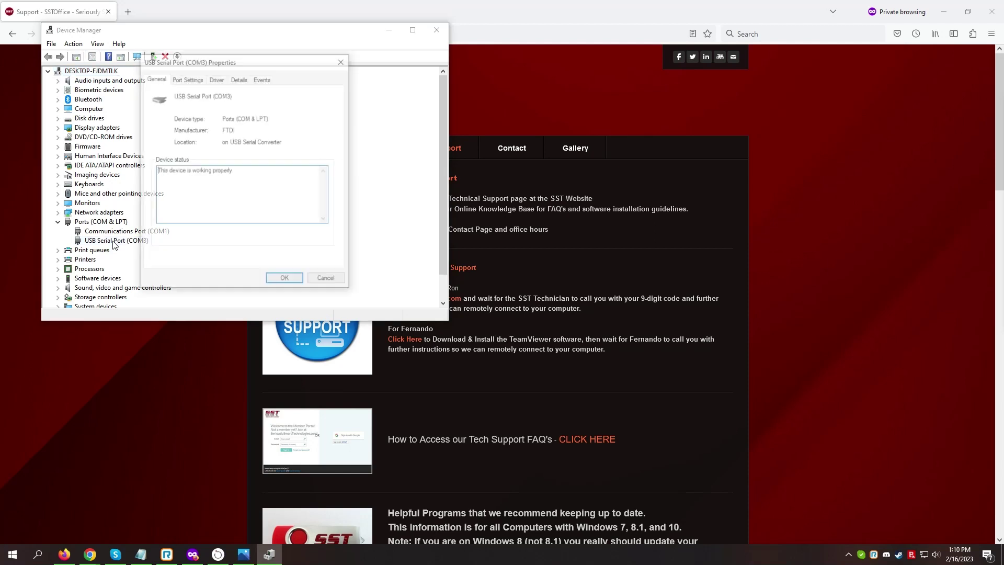
- In the port's advanced settings, choose COM1 as the COM Port Number
left_click(189, 80)
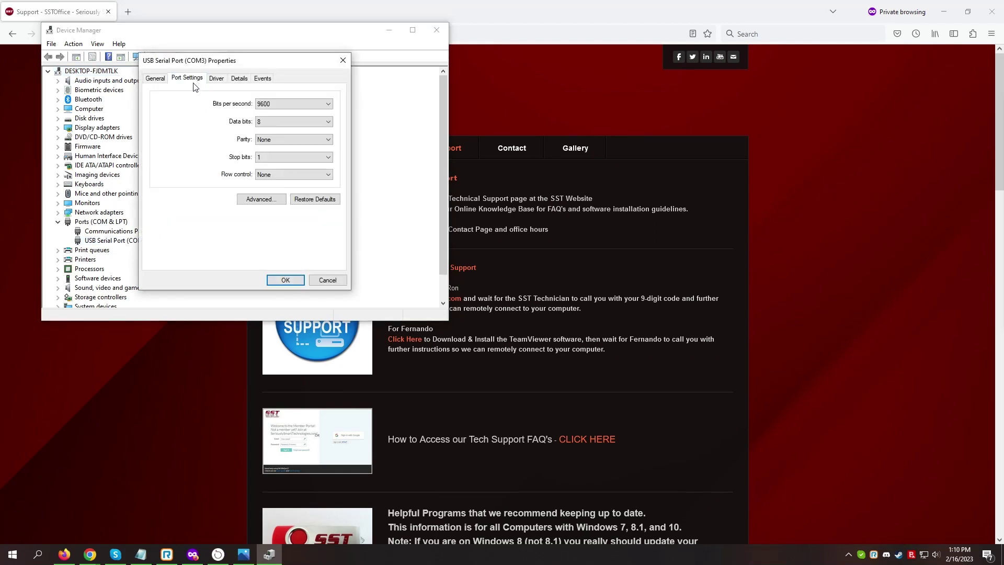
left_click(262, 199)
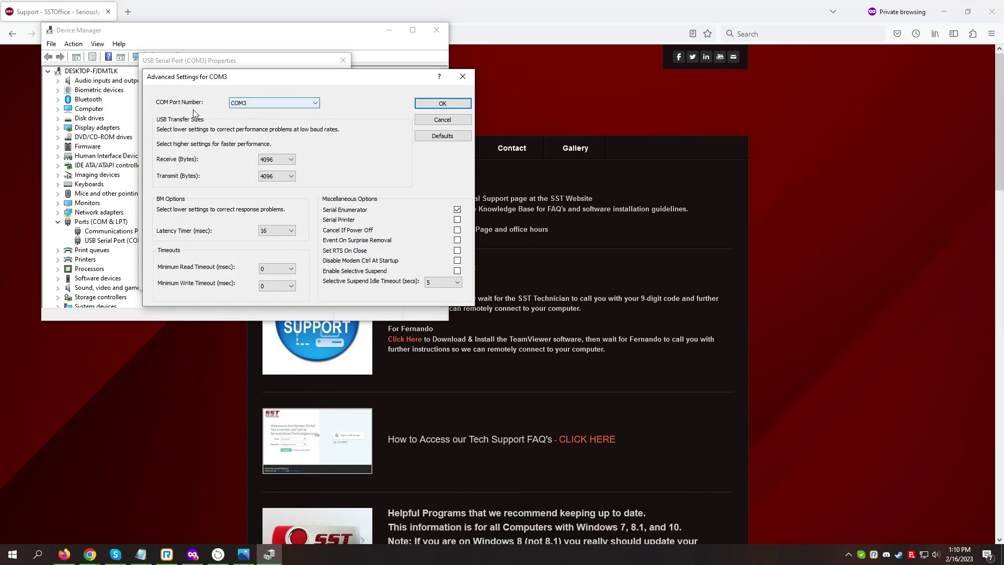
left_click(315, 103)
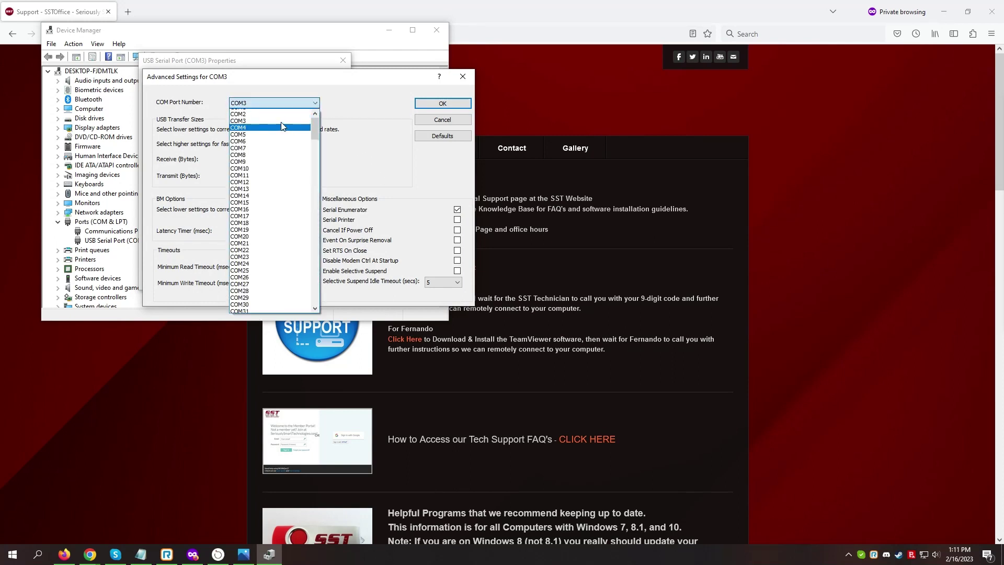
left_click(257, 113)
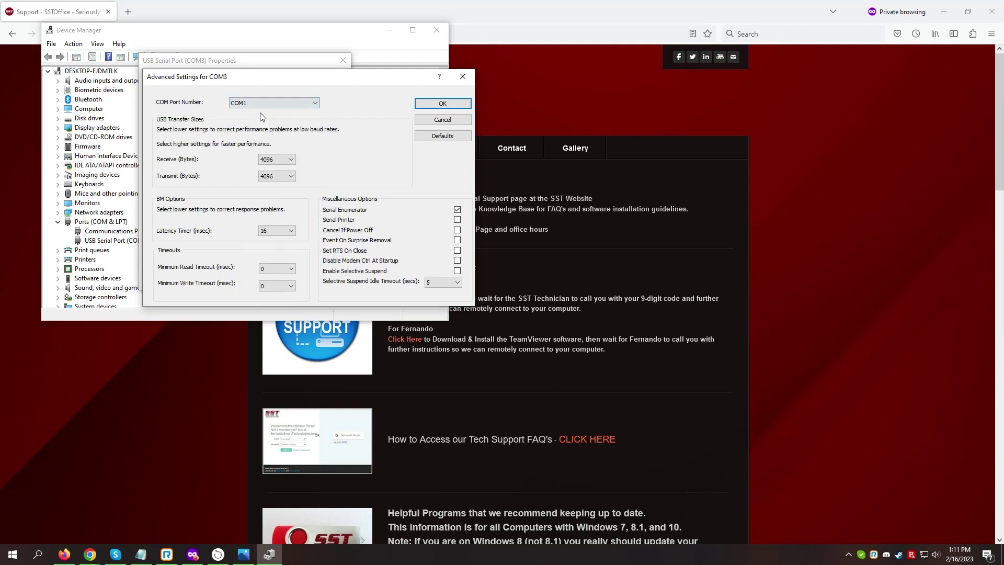
- Confirm COM1, keep flow control None and 9600 bits per second, and close the properties
left_click(452, 103)
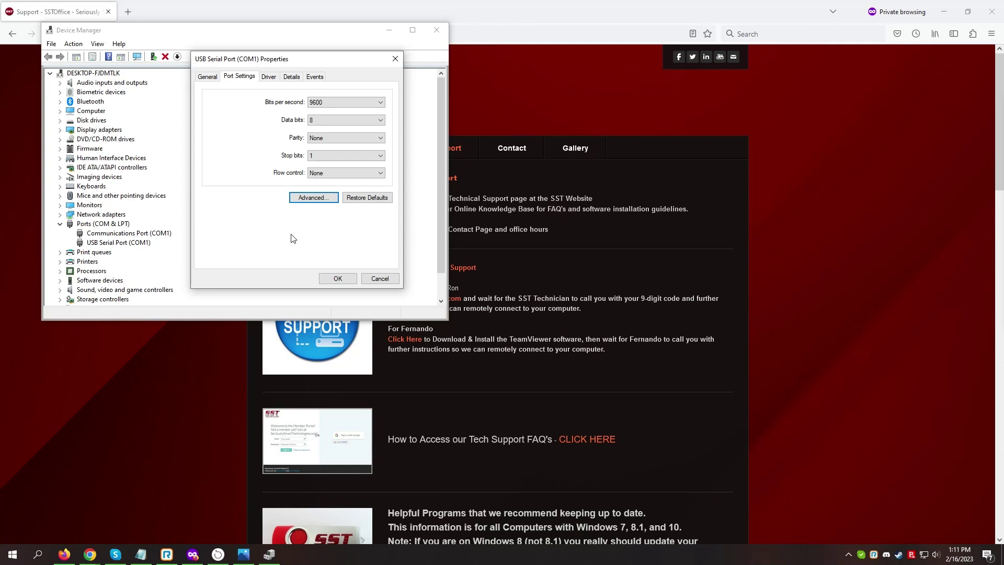
left_click(380, 173)
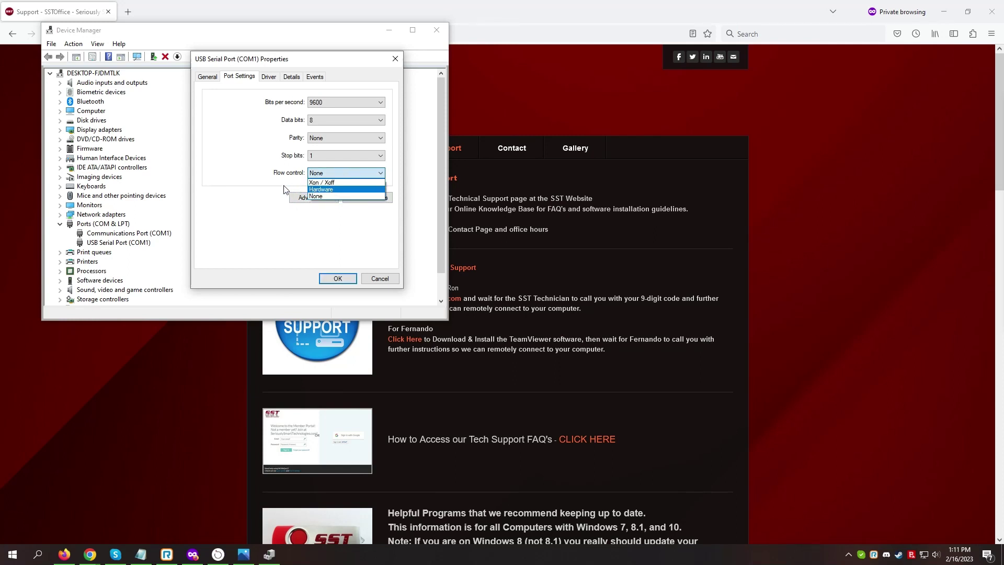
left_click(251, 174)
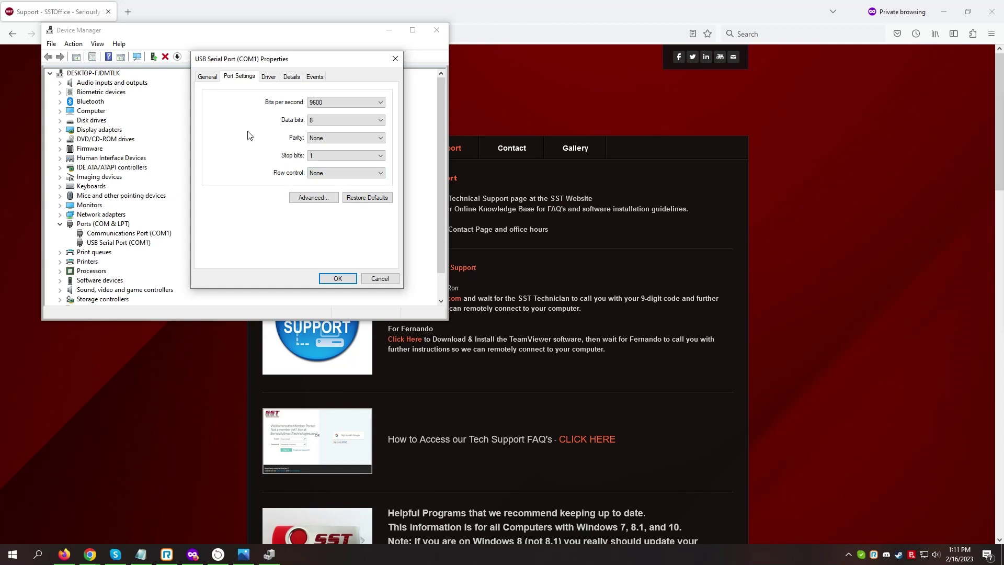
left_click(377, 107)
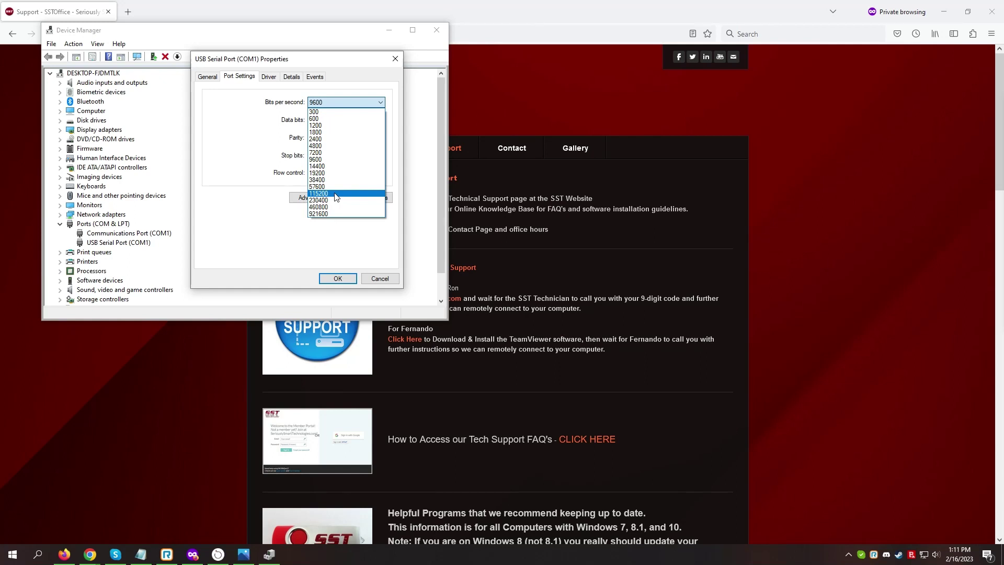
left_click(246, 180)
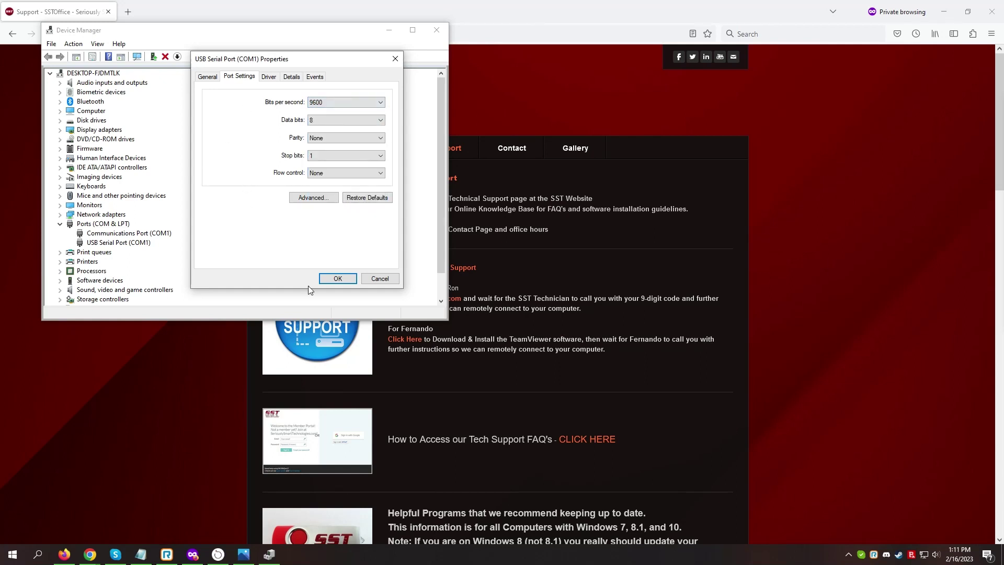
left_click(337, 278)
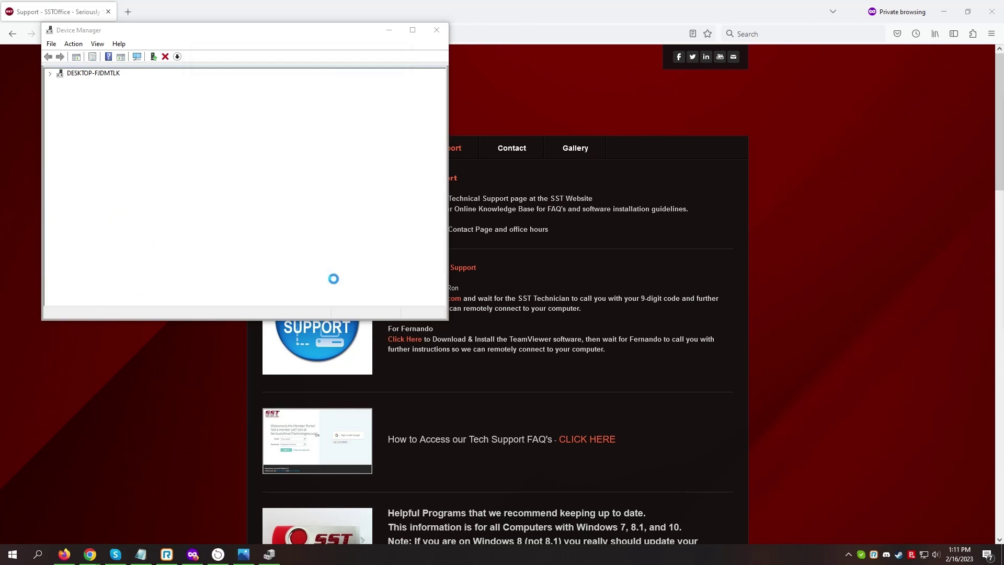
left_click(437, 31)
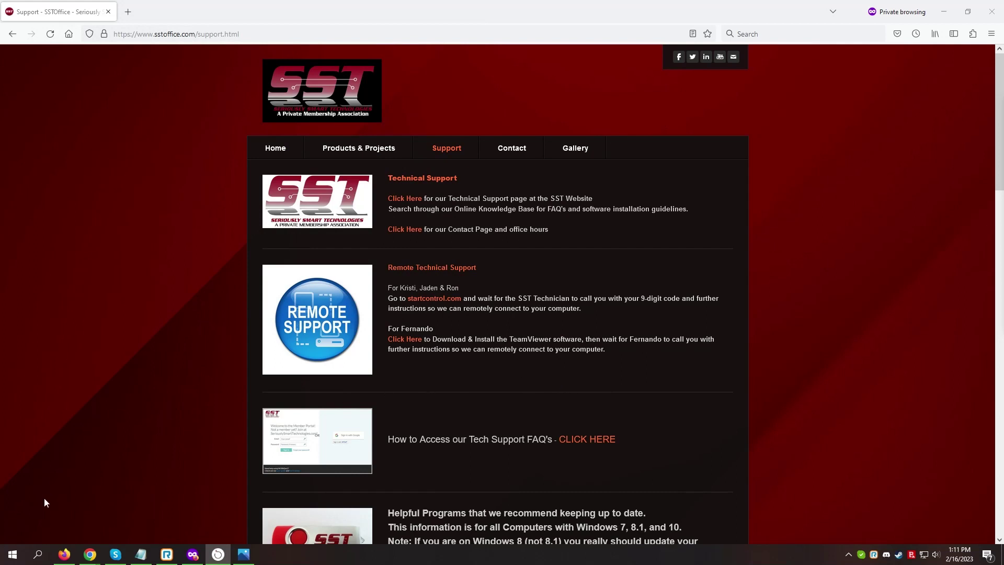
key("super")
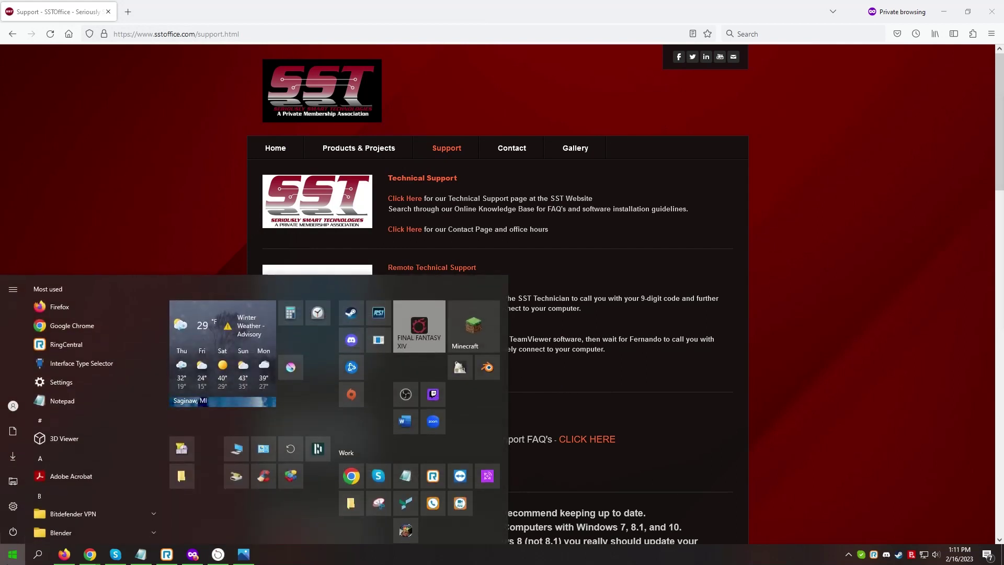
type("interface")
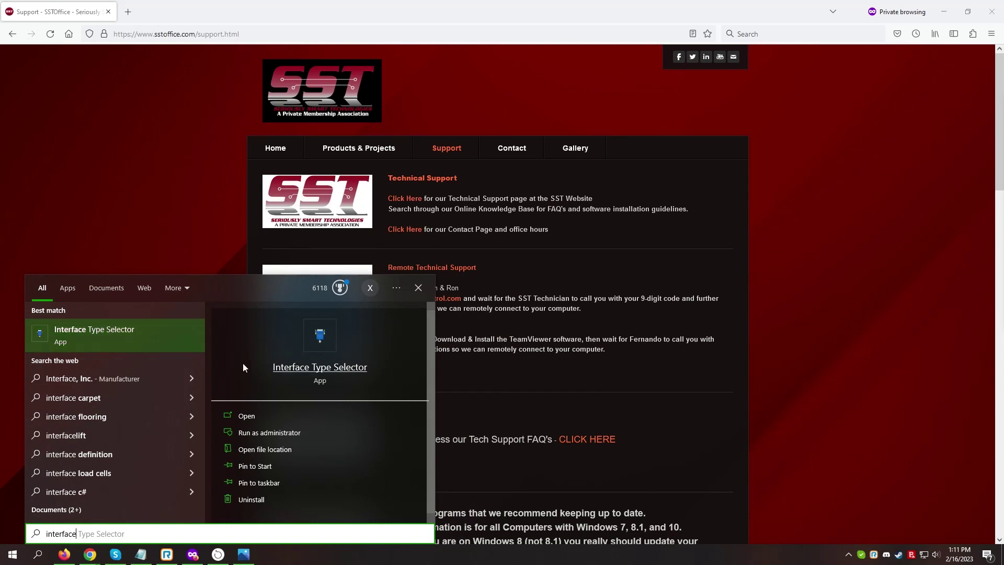
left_click(293, 434)
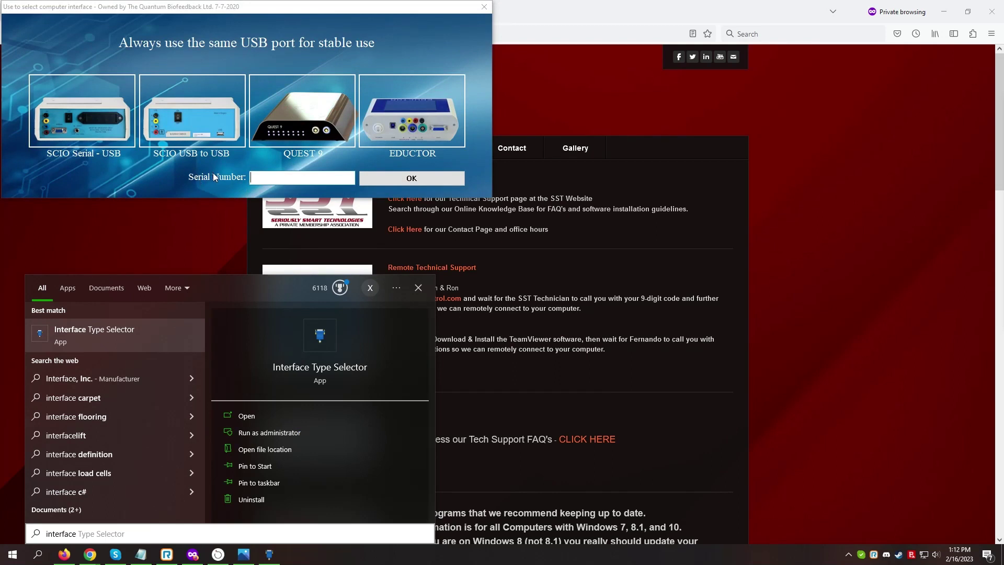
left_click(307, 84)
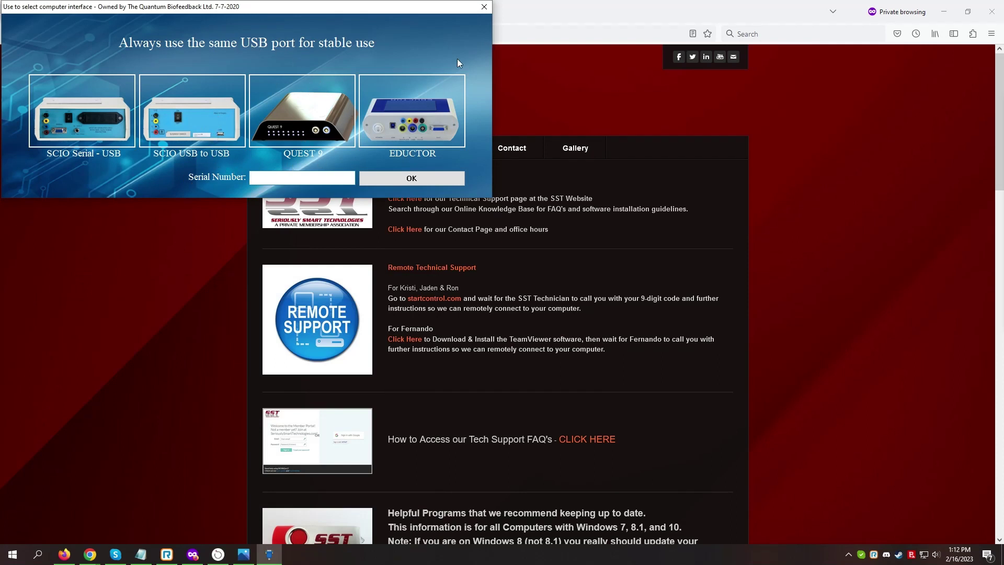
- Close the interface selection window and launch File Explorer via Windows search
left_click(484, 7)
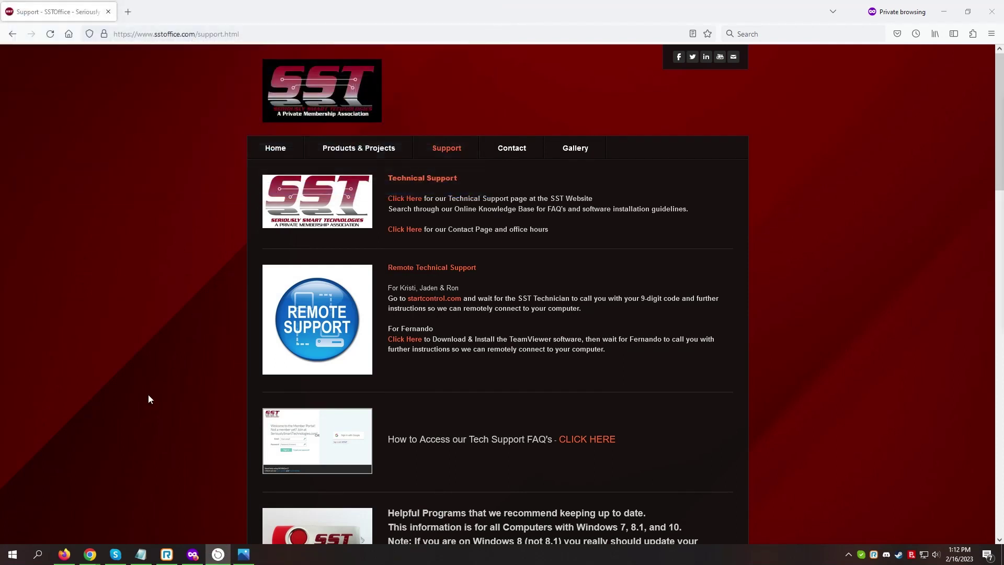
left_click(39, 554)
type("file ")
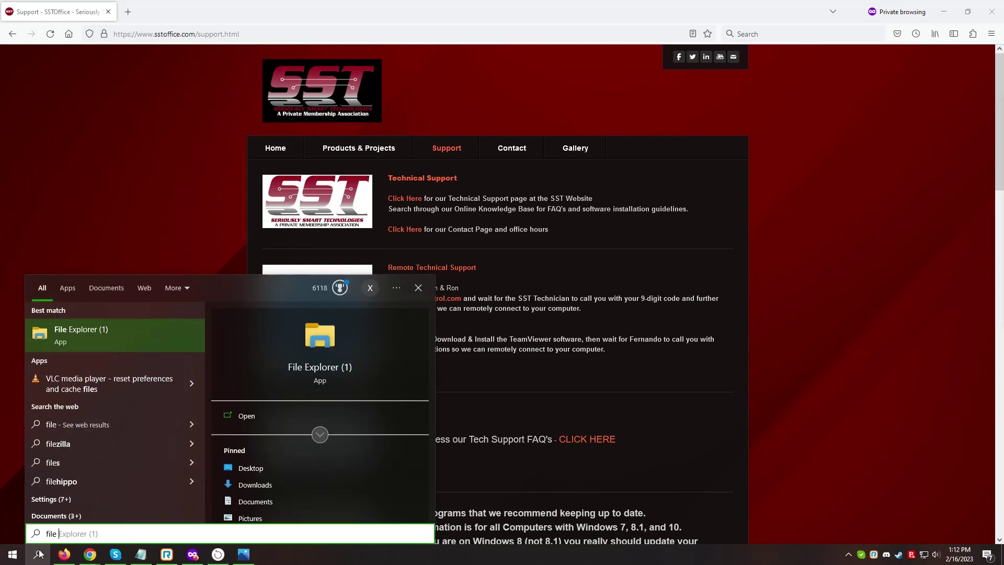
type("explore")
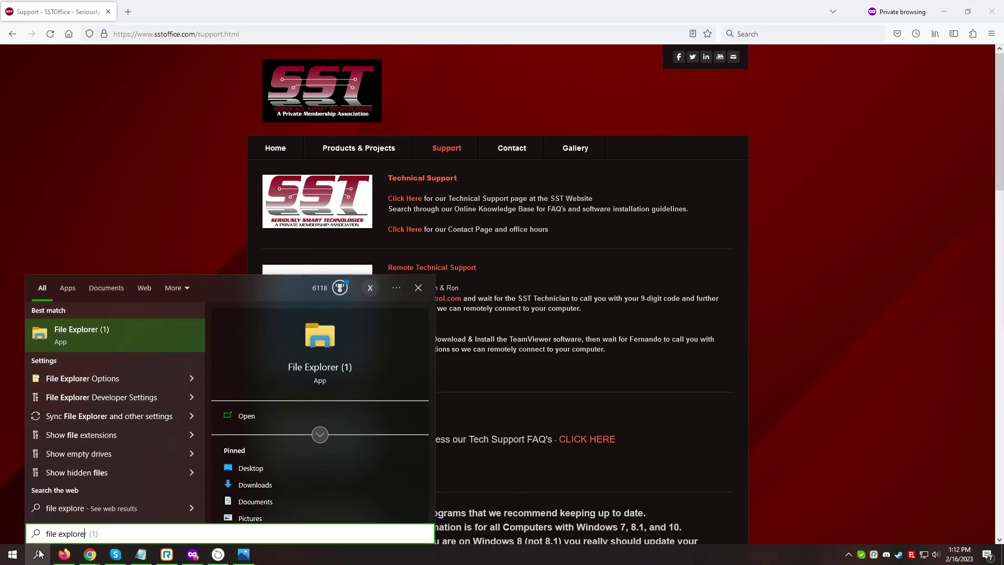
key("Return")
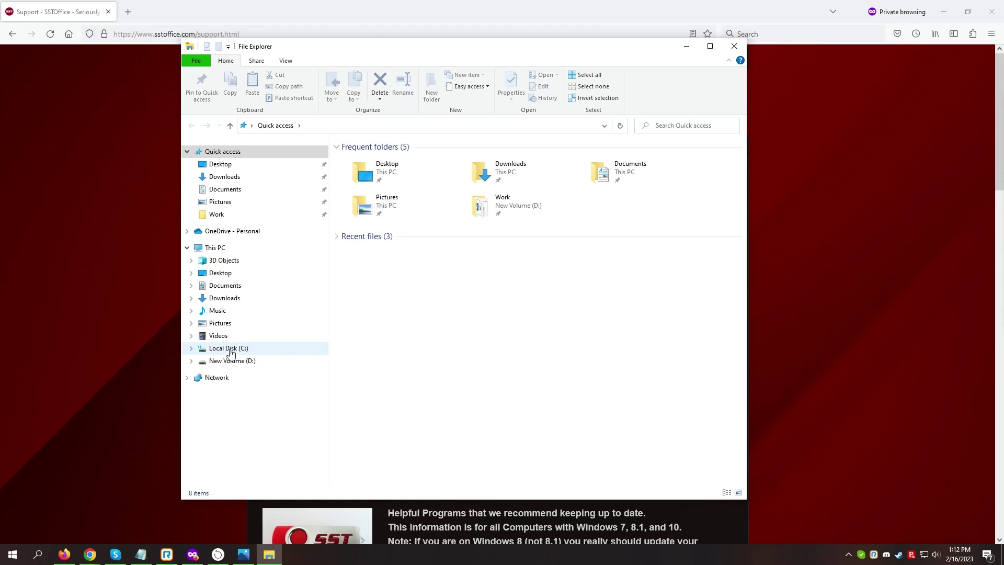
- Open the clasp32 folder on Local Disk (C:)
left_click(231, 350)
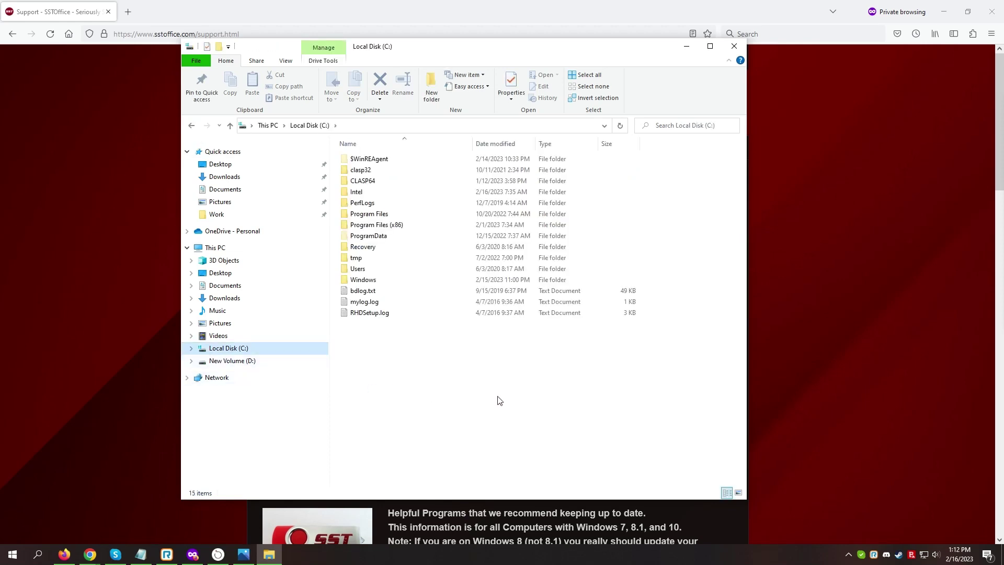
left_click(375, 172)
mouse_move(413, 174)
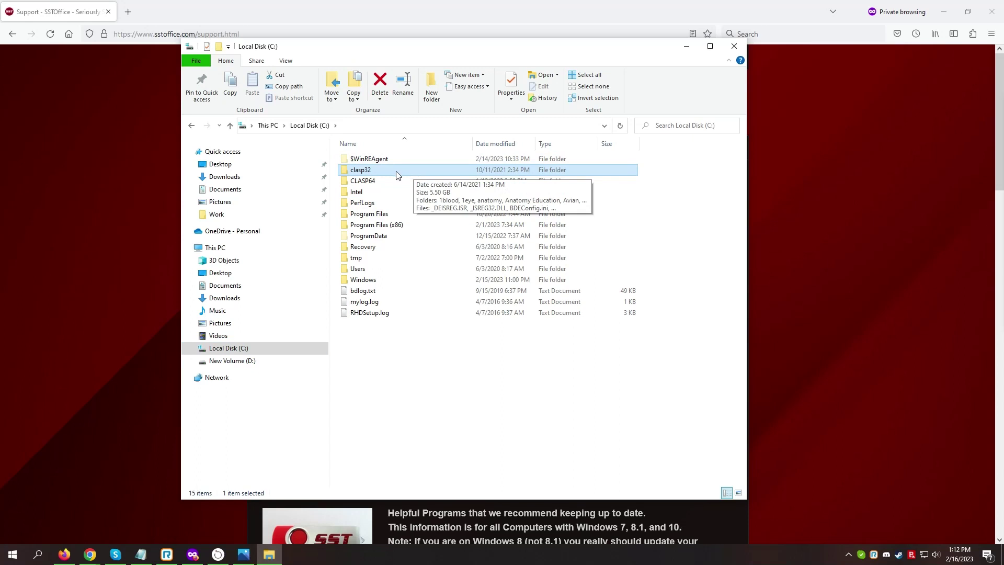
mouse_move(364, 184)
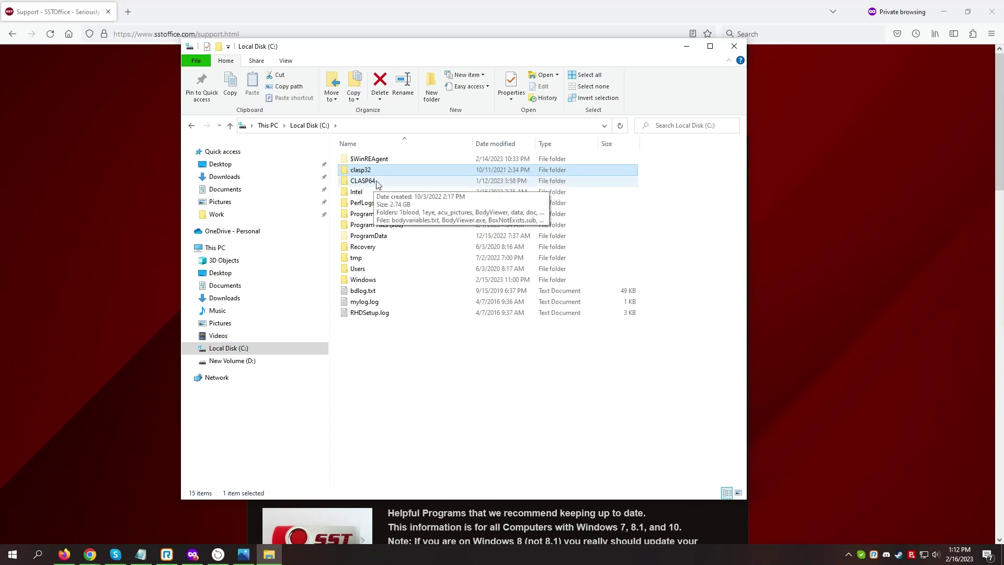
double_click(409, 173)
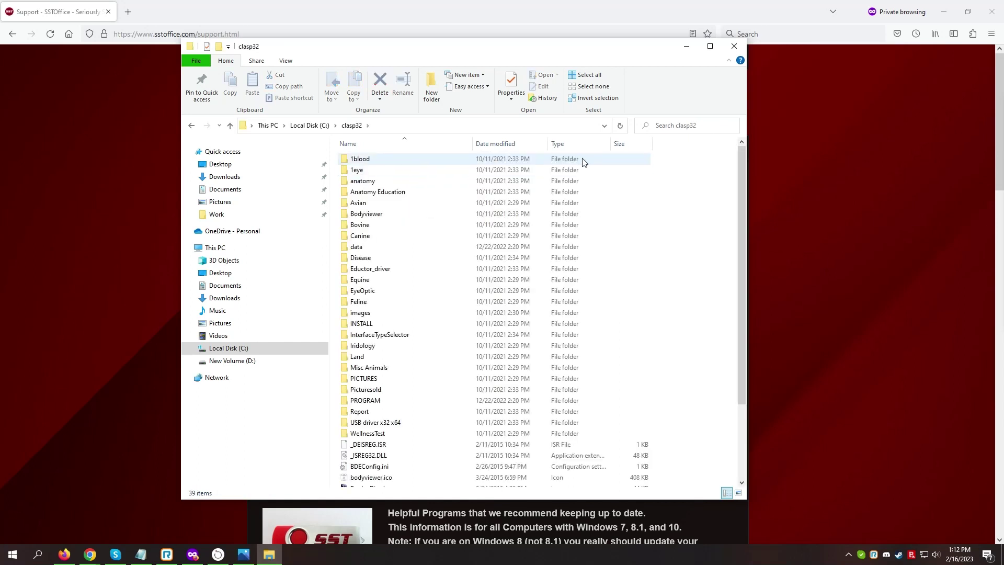
- Search clasp32 for 'interface' and bring up the options for Interfacetype.exe
left_click(698, 126)
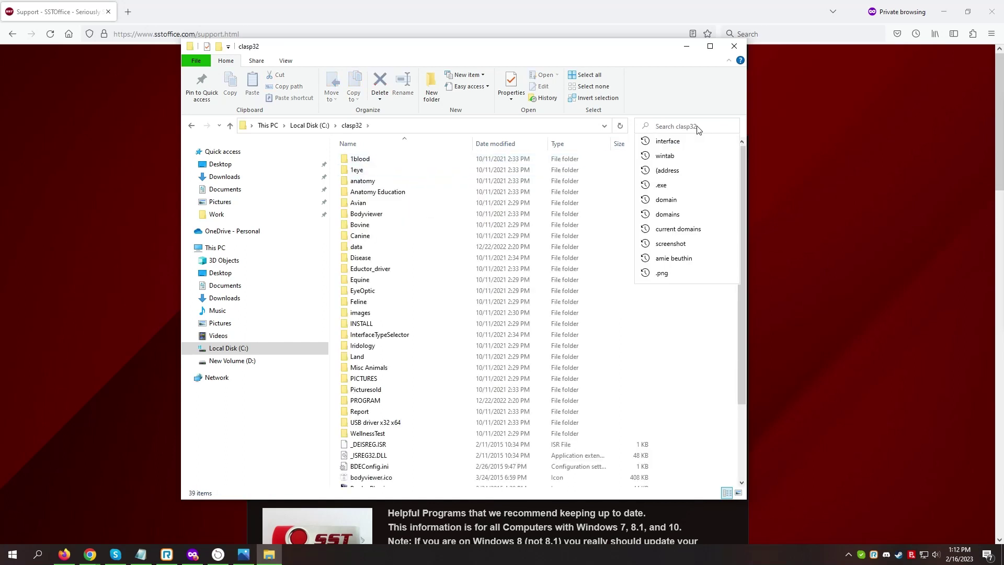
type("interface")
key("Return")
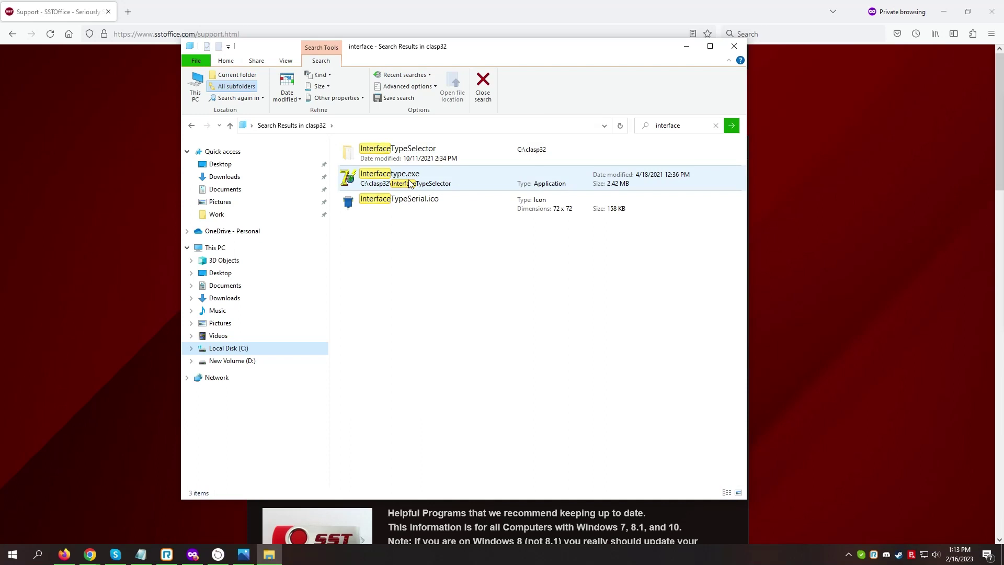
right_click(422, 183)
left_click(421, 182)
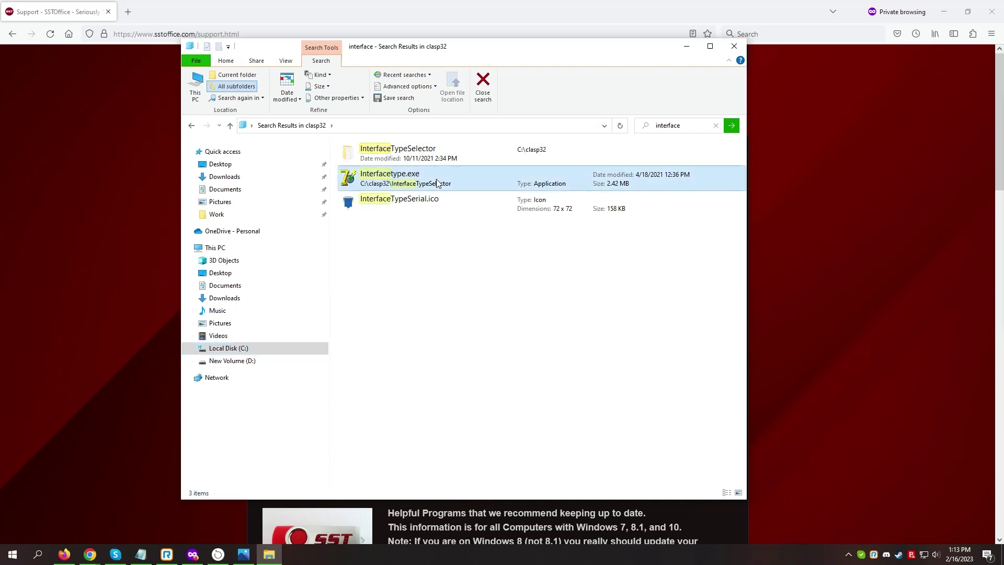
right_click(420, 181)
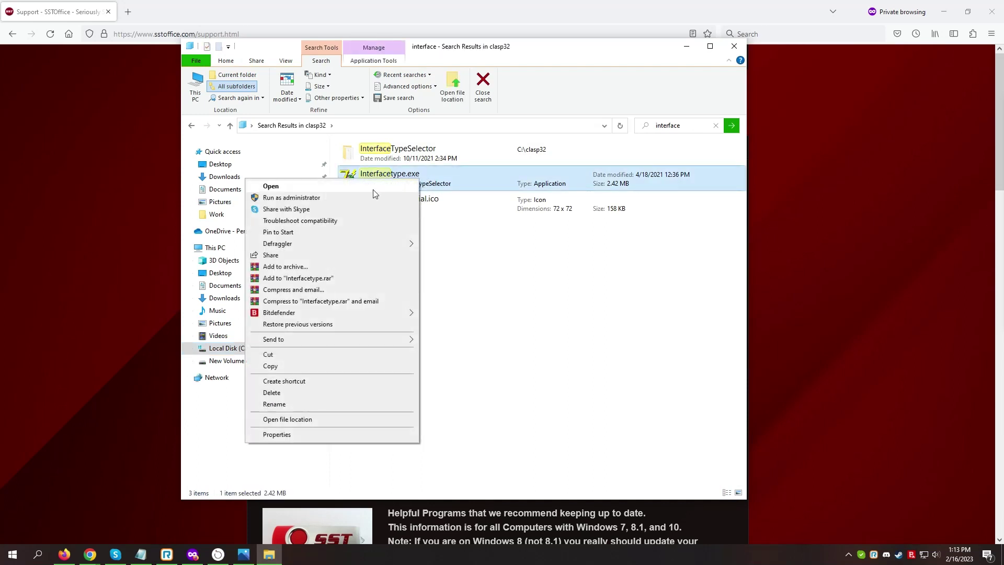
- Run Interfacetype.exe as administrator, choose SCIO USB to USB, and enter the device's serial number
left_click(335, 198)
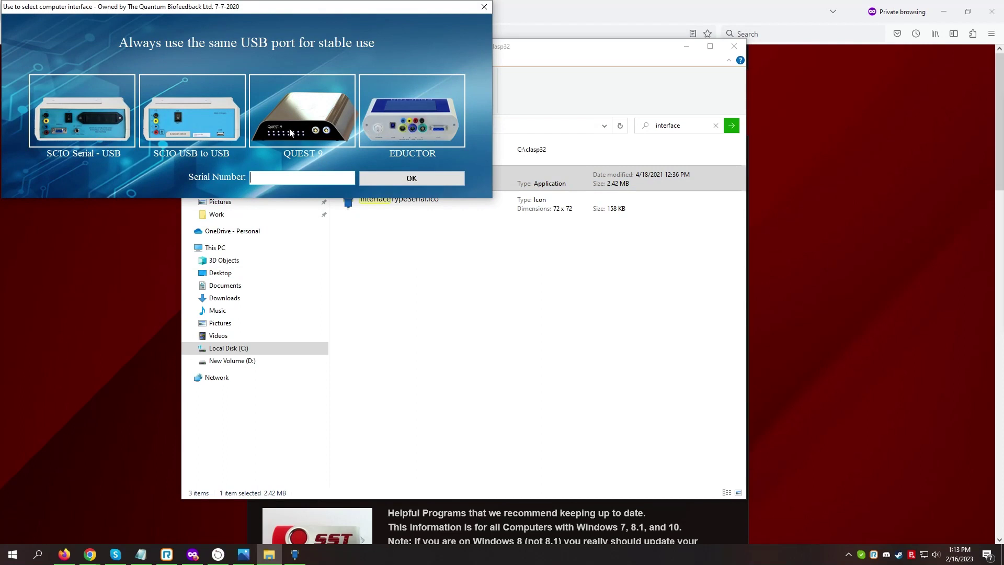
left_click(183, 131)
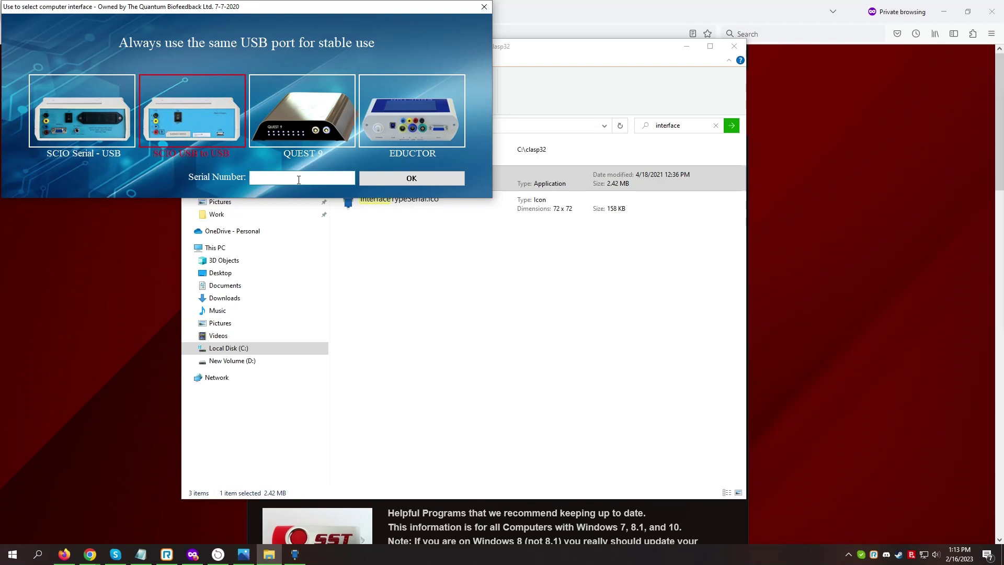
type("SX1234567890")
- Close the interface selection window and the File Explorer search results
left_click(484, 7)
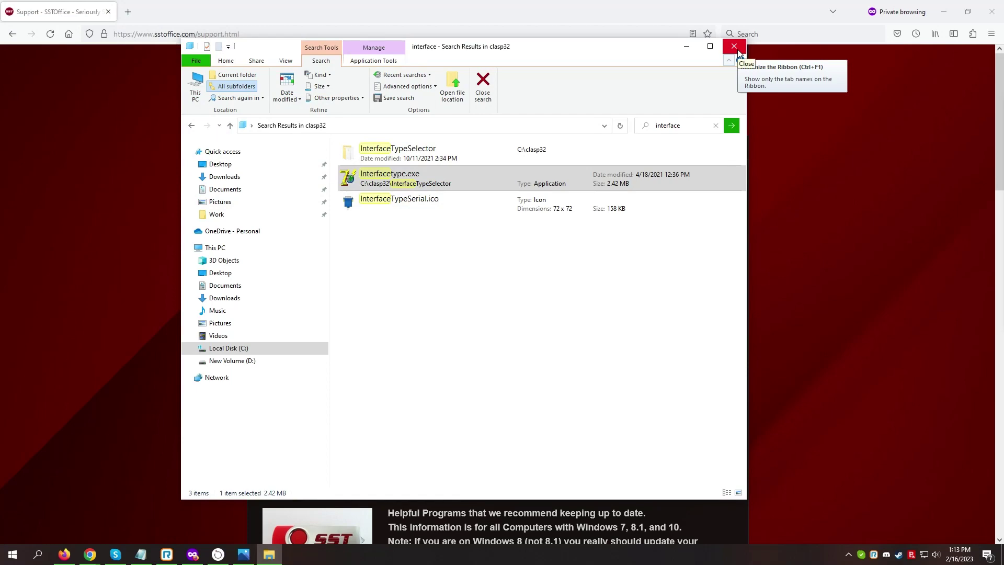
left_click(734, 47)
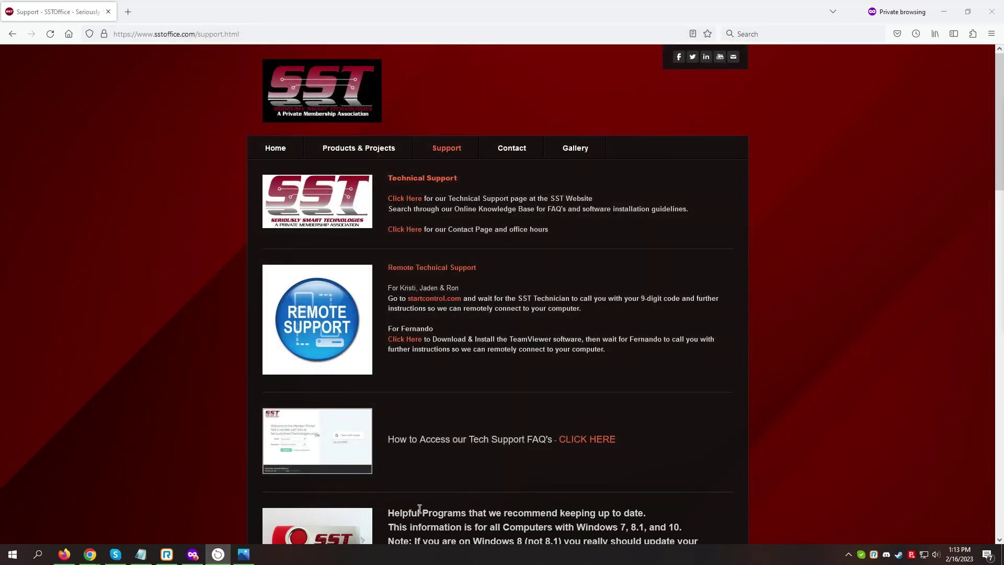